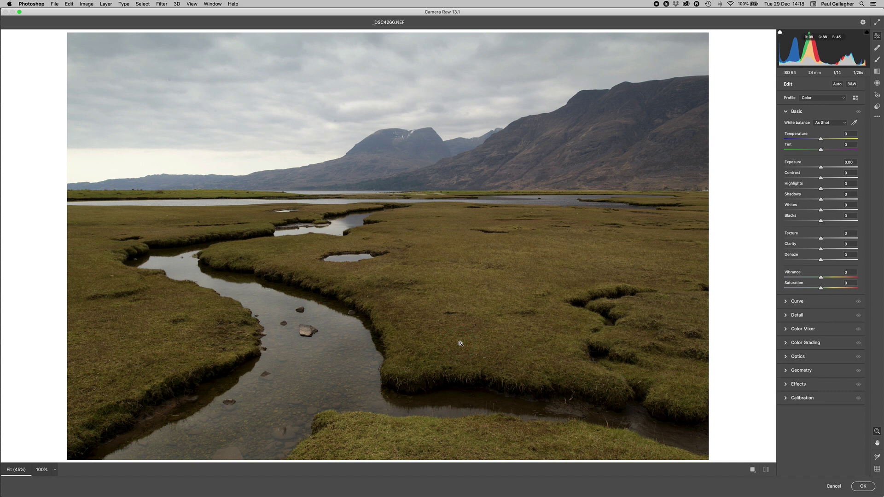
Step: Turn on the highlight and shadow clipping warnings for the photo
key("alt")
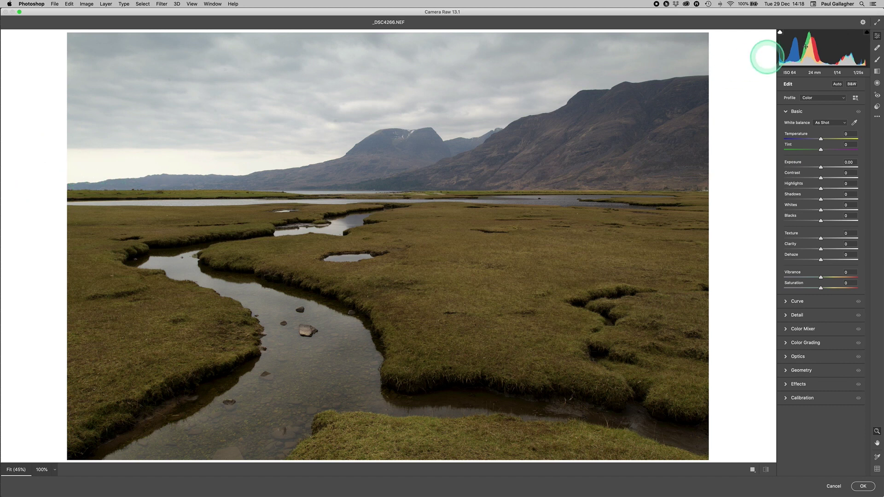
left_click(867, 33)
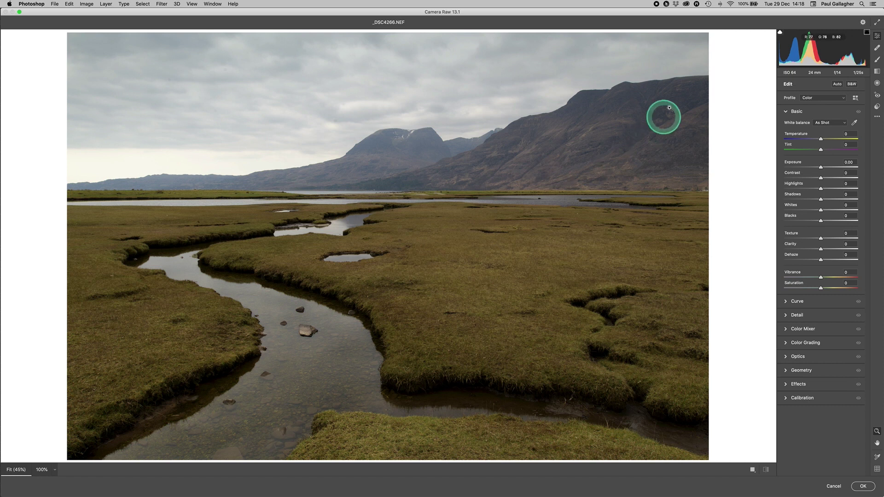
left_click(780, 33)
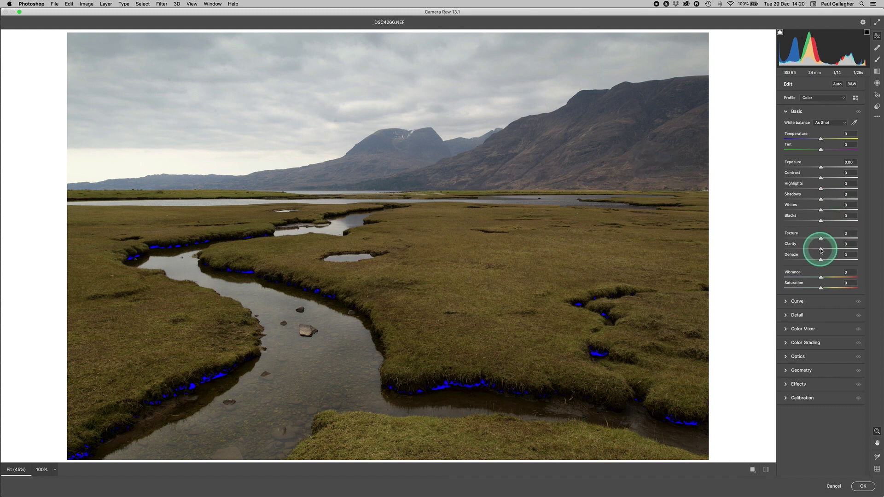
Step: Try Clarity at +31 and Exposure at +0.75 against the clipped shadows, resetting each to zero
left_click_drag(824, 251, 832, 250)
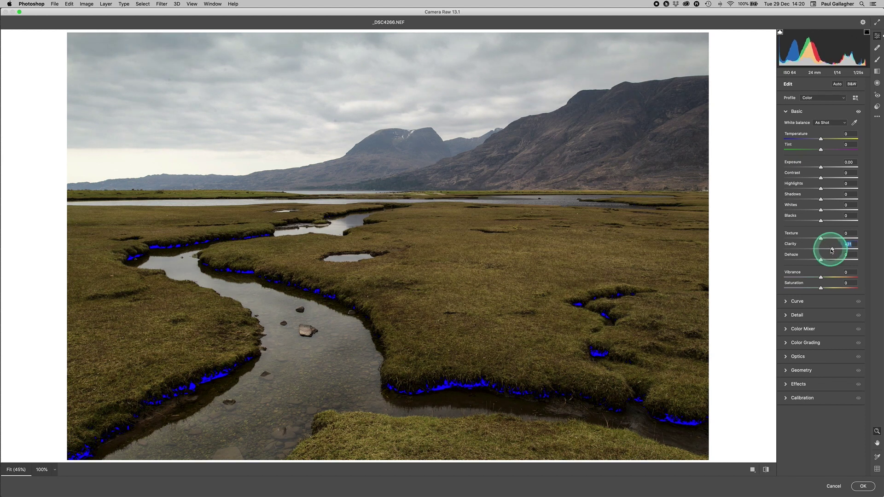
double_click(833, 250)
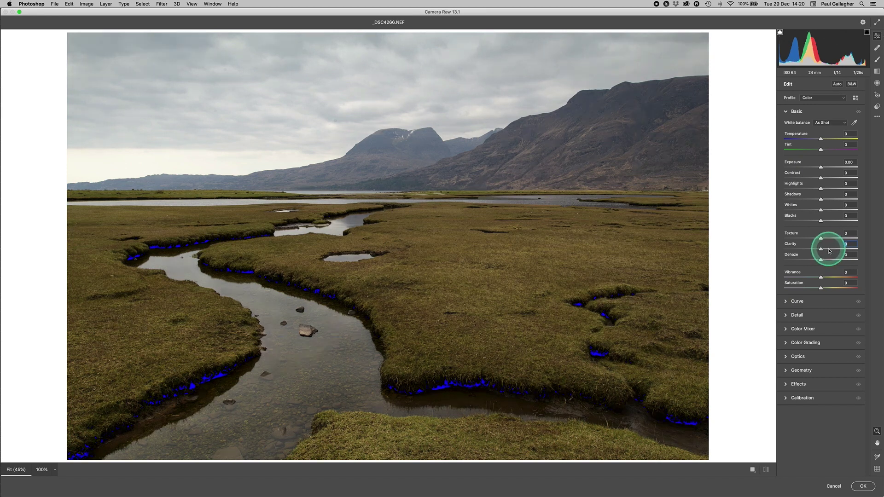
left_click(817, 253)
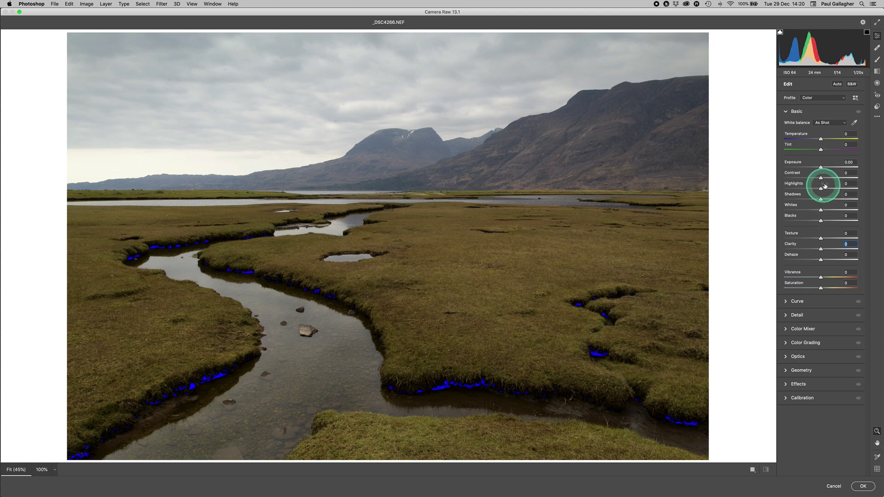
left_click_drag(823, 170, 827, 170)
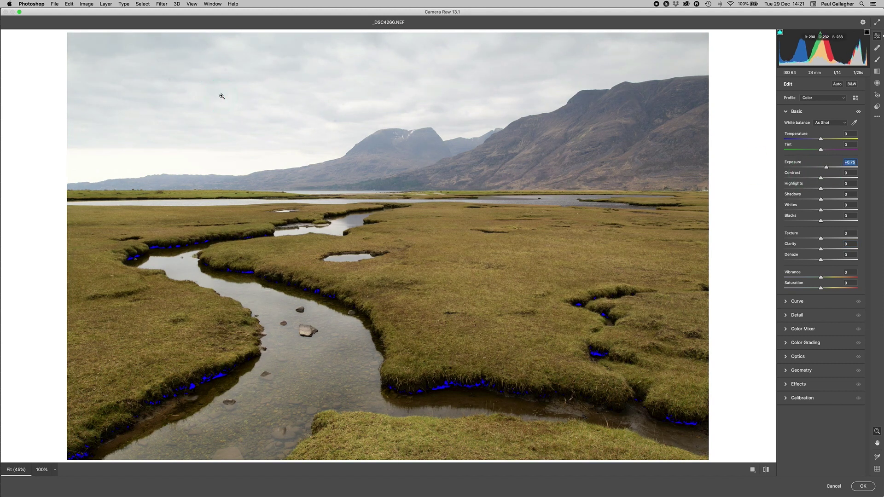
double_click(826, 168)
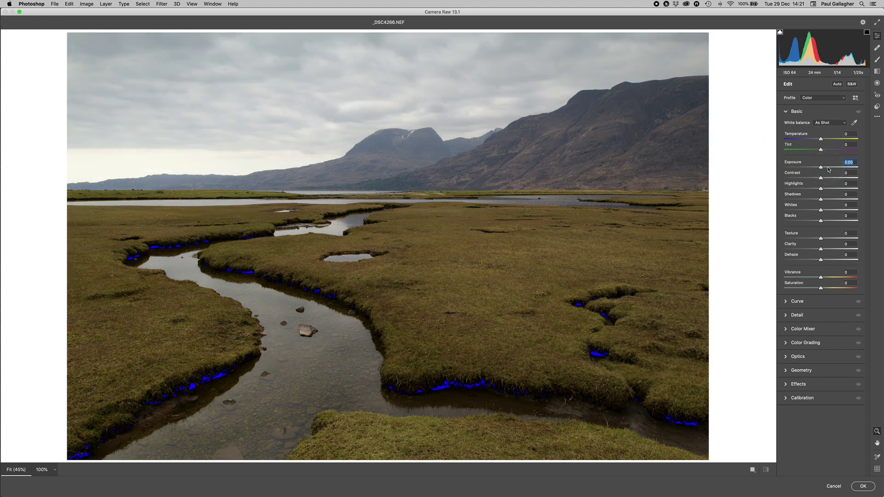
Step: Try Shadows at +85 and Blacks at +94 against the clipped areas, resetting each to zero
left_click(821, 201)
left_click_drag(822, 200, 852, 200)
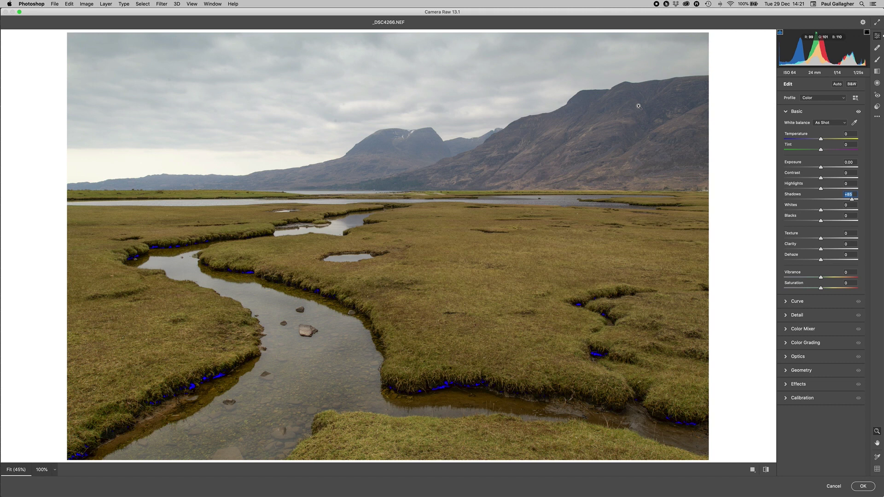
double_click(851, 200)
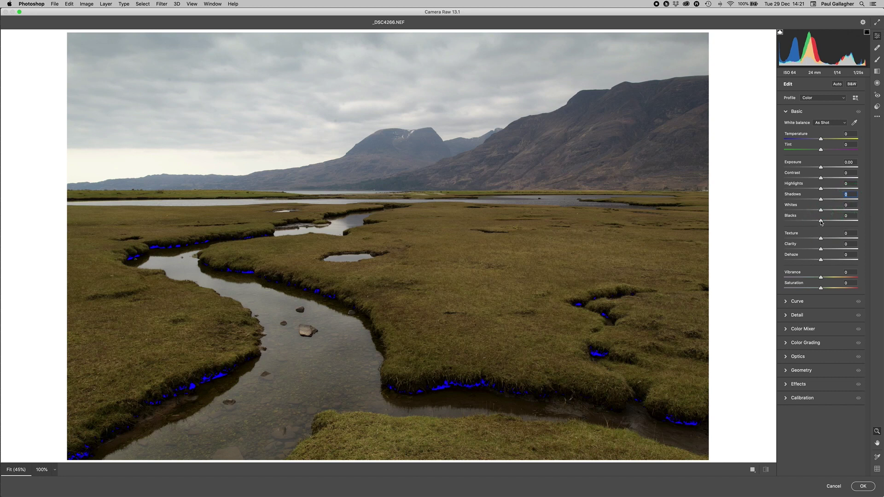
left_click_drag(821, 222, 845, 222)
left_click_drag(854, 221, 856, 222)
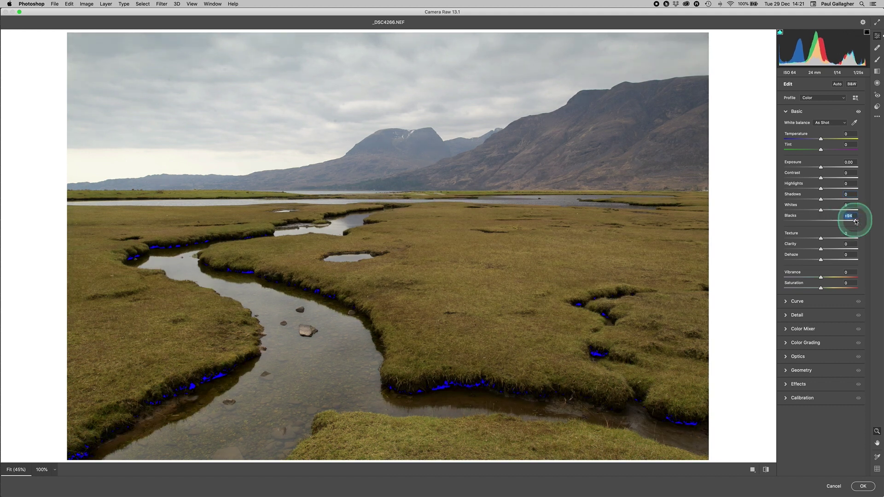
double_click(844, 223)
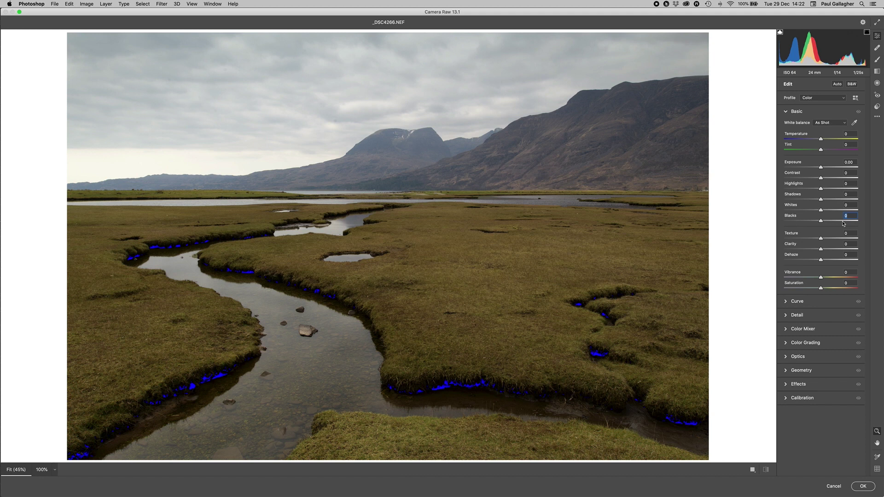
Step: Try raising Darks to +73 in the parametric curve and reset it to zero
left_click(787, 302)
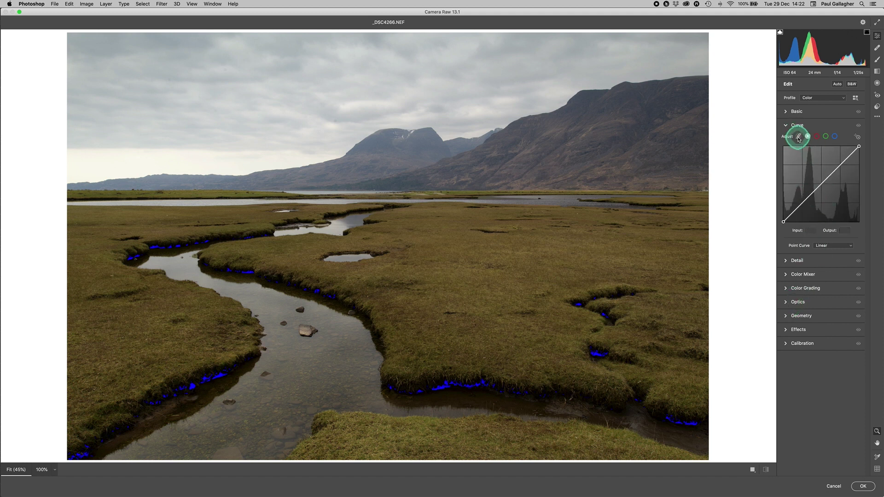
left_click(798, 137)
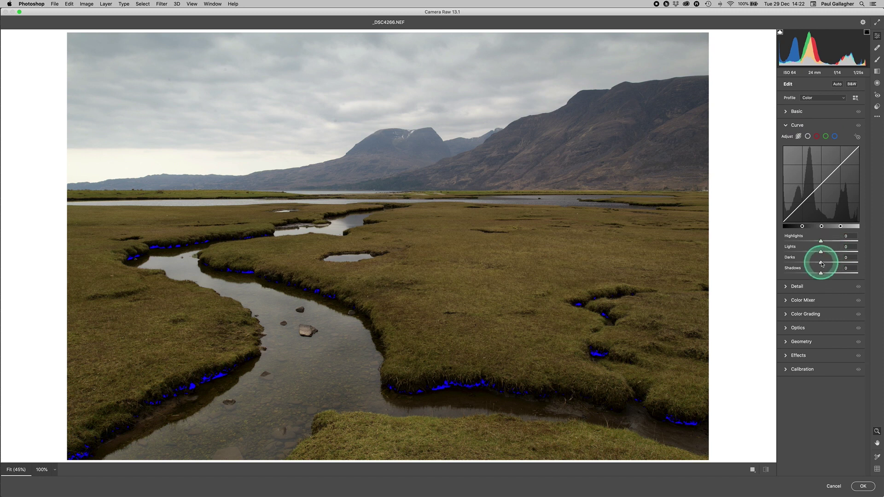
left_click_drag(822, 264, 847, 264)
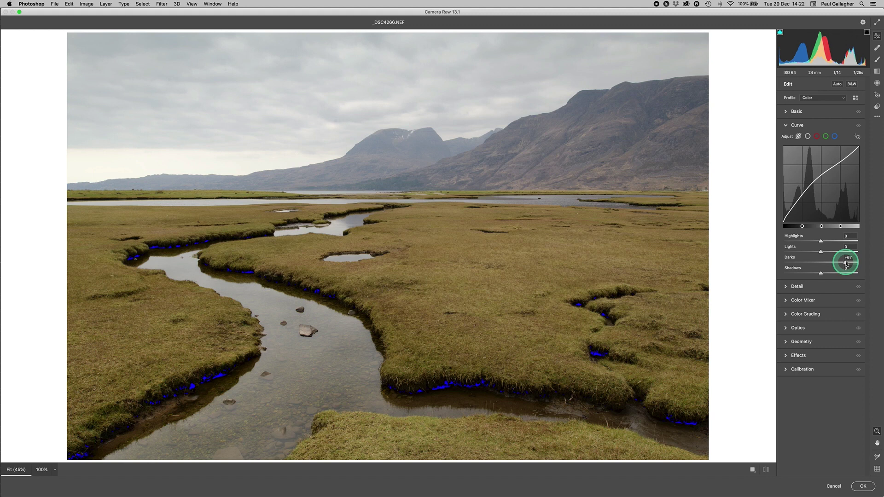
left_click_drag(846, 263, 848, 263)
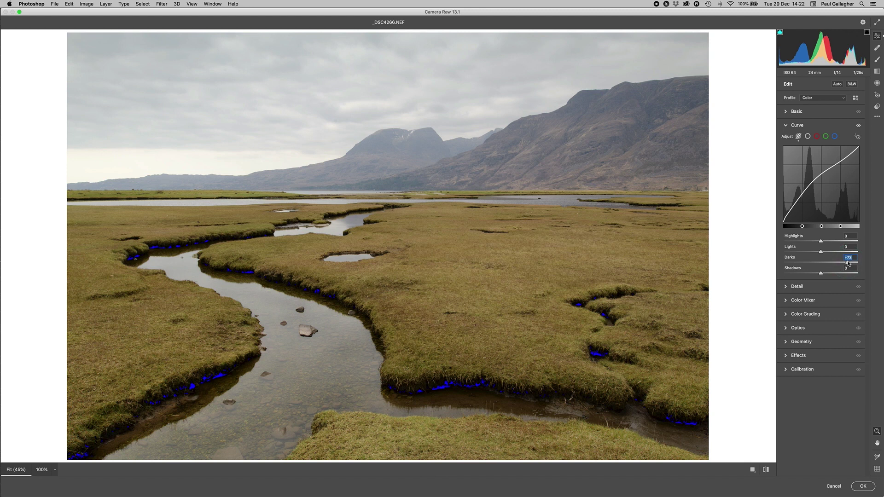
double_click(848, 264)
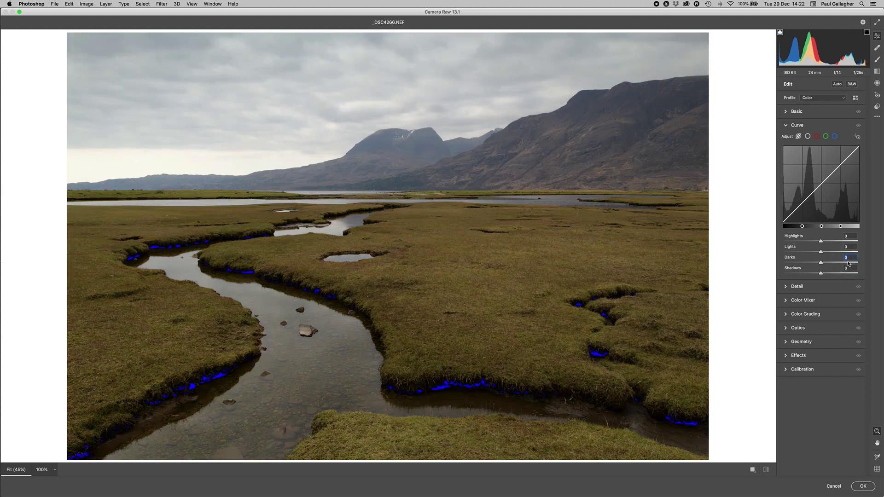
Step: Try raising Shadows to +81 in the parametric curve and reset it to zero
left_click(820, 274)
left_click_drag(821, 274, 850, 274)
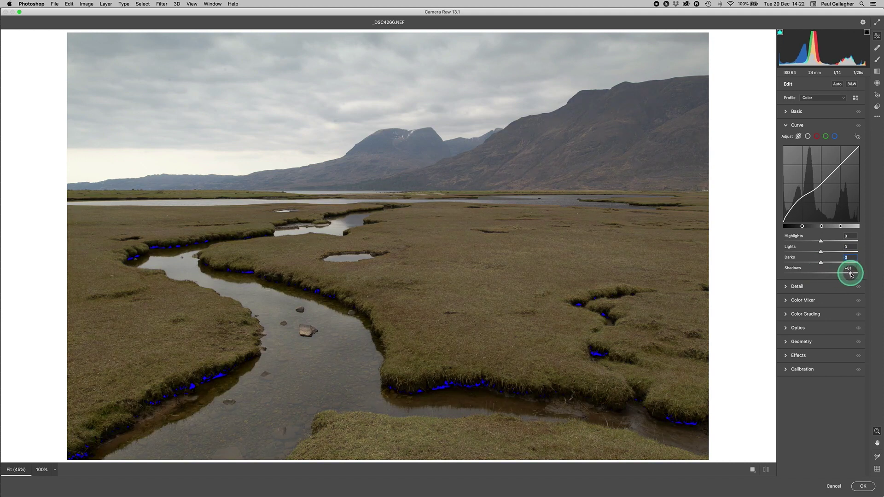
left_click(851, 274)
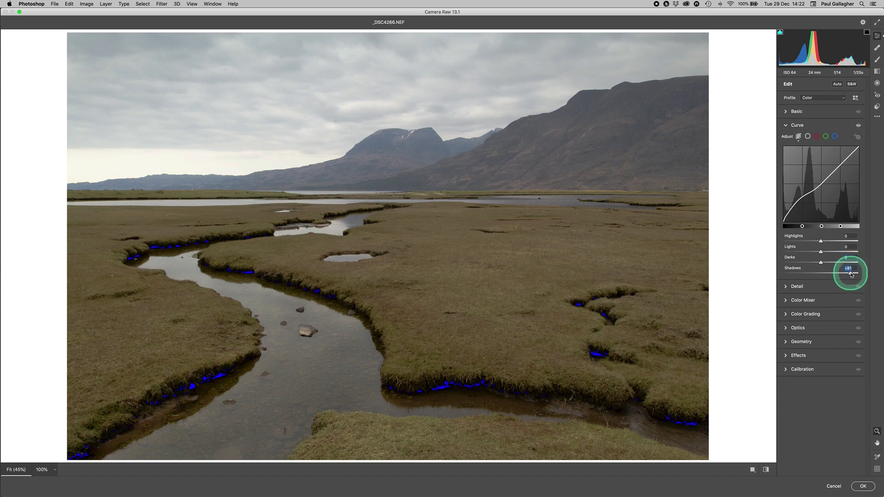
double_click(851, 274)
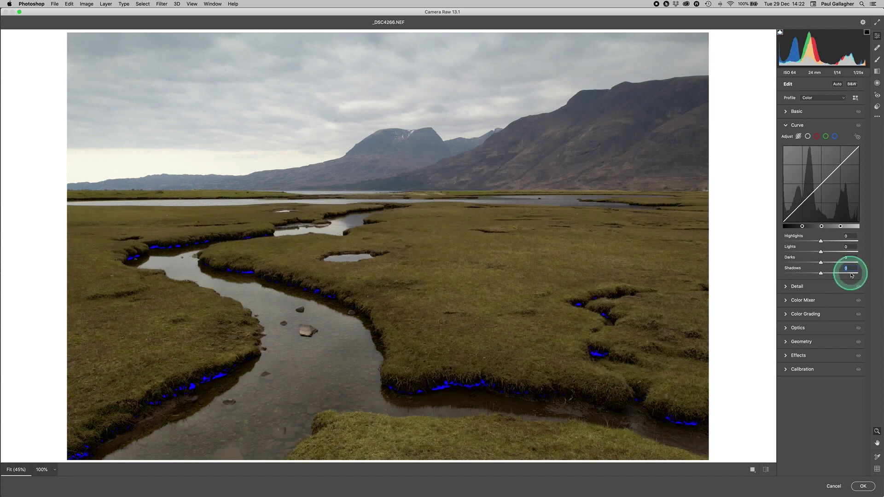
left_click(796, 209)
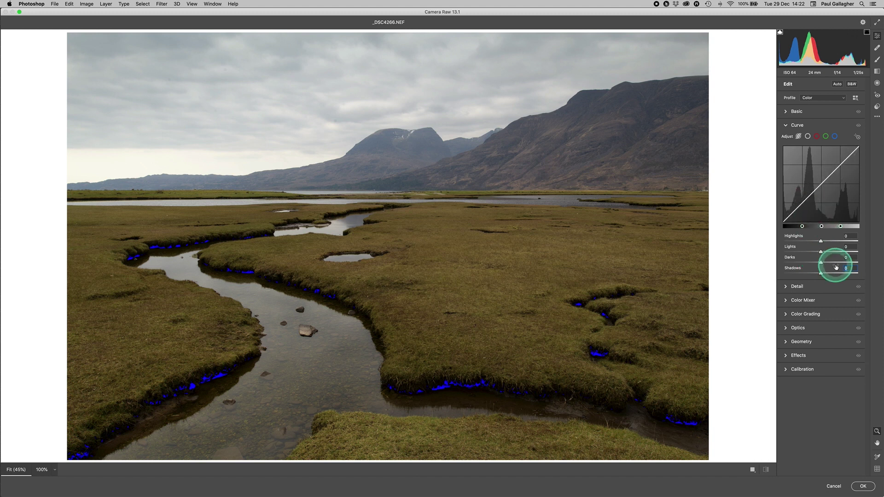
left_click_drag(802, 226, 783, 224)
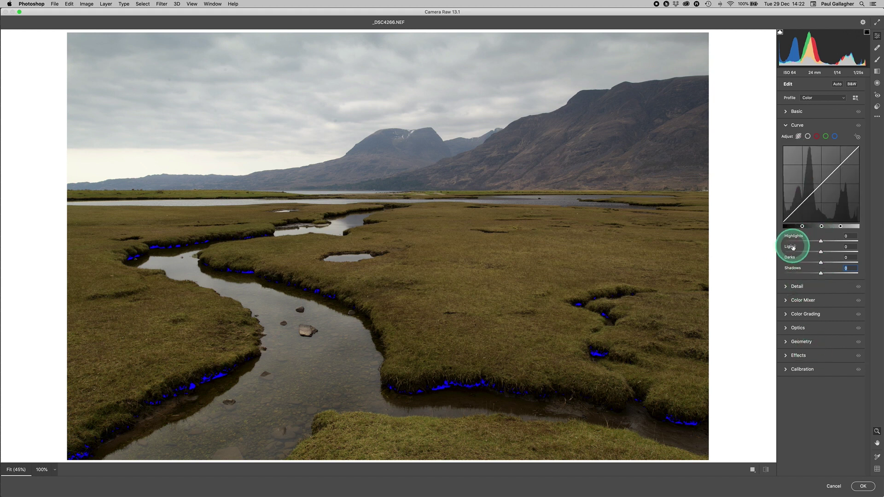
Step: Raise the black endpoint of the composite point curve to Input 0, Output 6
left_click(808, 136)
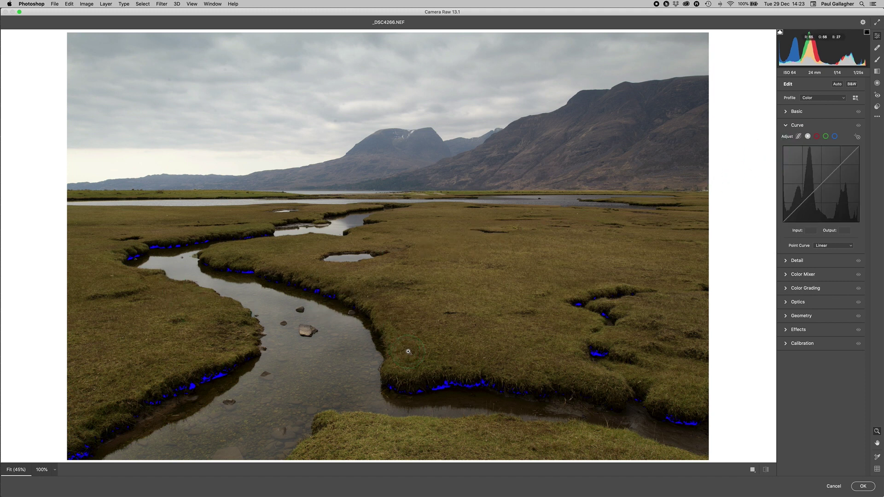
mouse_move(416, 360)
left_mouse_down()
mouse_move(428, 371)
mouse_move(484, 377)
left_mouse_up()
mouse_move(484, 377)
left_mouse_down()
mouse_move(780, 182)
mouse_move(815, 188)
mouse_move(786, 228)
left_mouse_up()
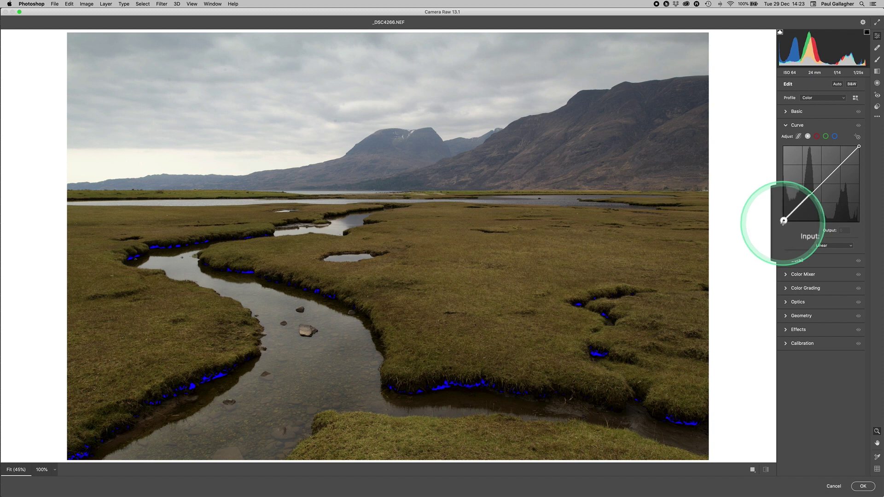
left_click(783, 222)
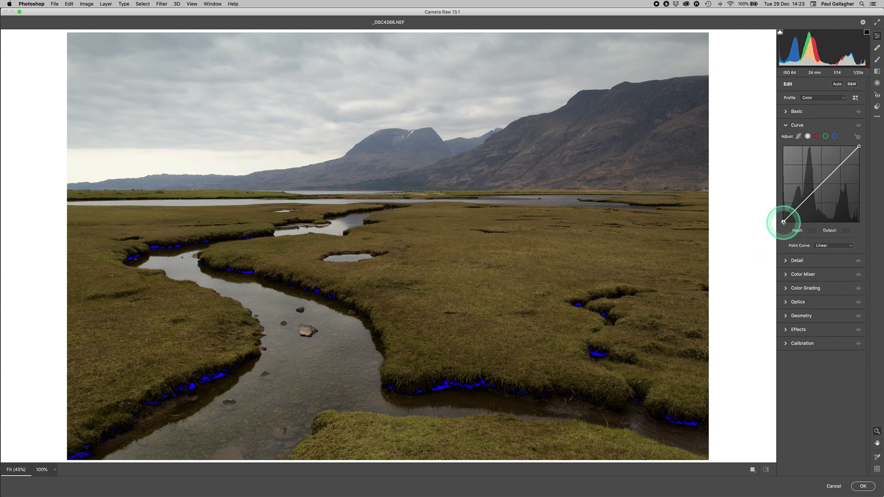
left_click(783, 222)
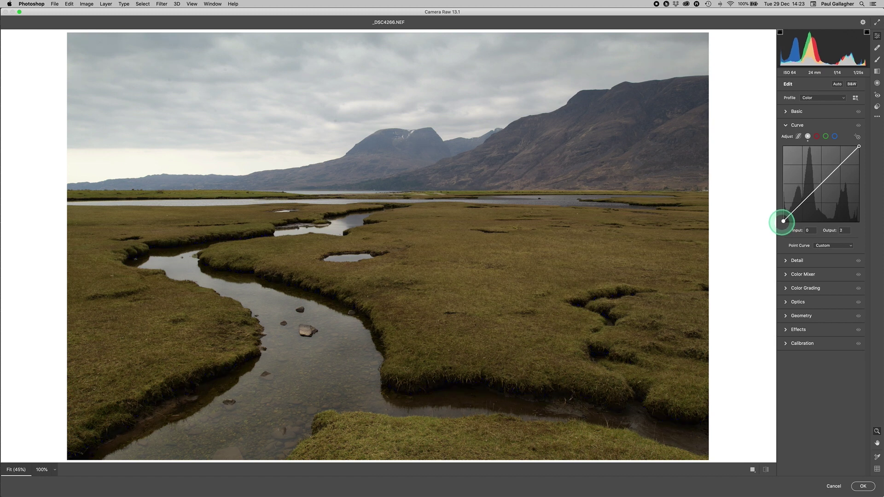
left_click_drag(783, 222, 783, 220)
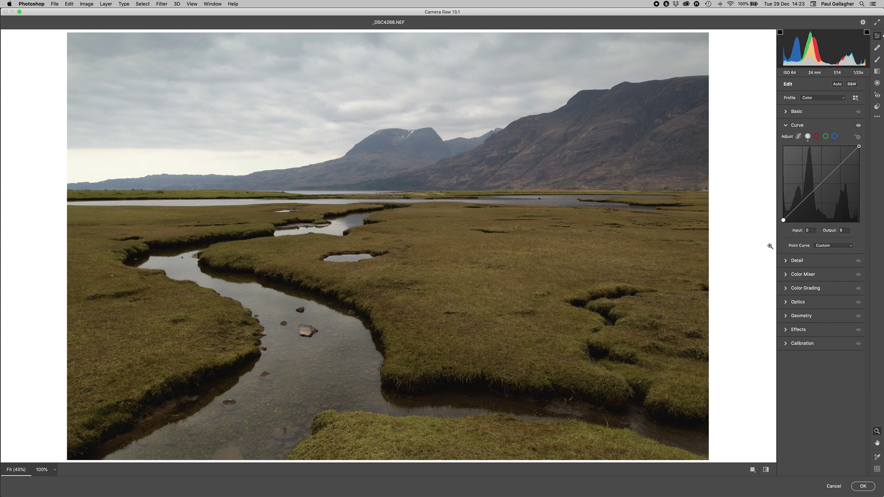
Step: Try lowering the Basic adjustment Blacks to -100 and reset it to zero
left_click(785, 113)
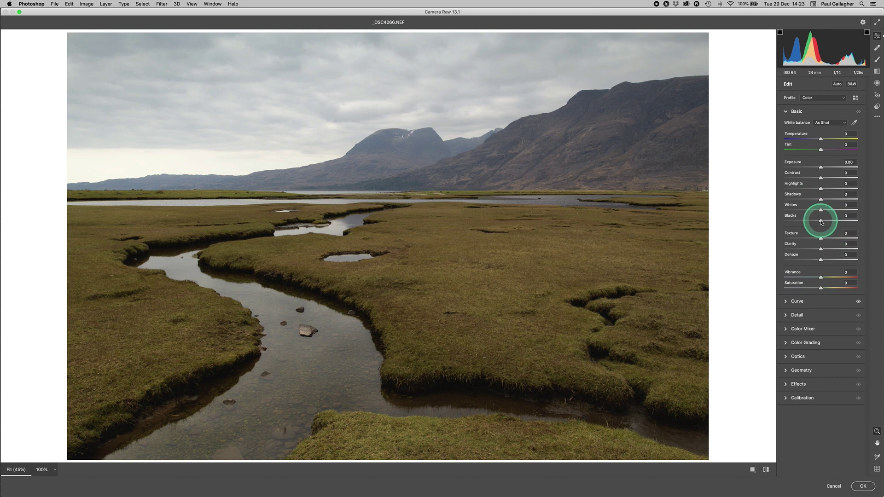
left_click_drag(820, 222, 780, 223)
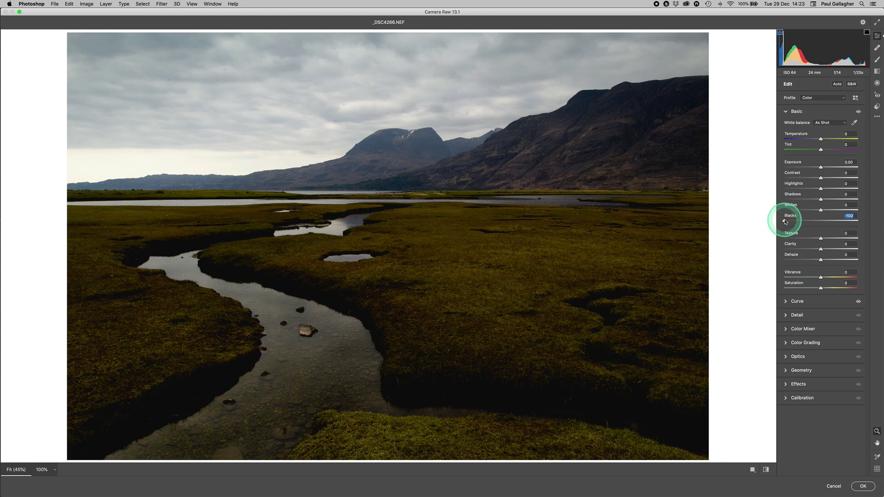
double_click(784, 222)
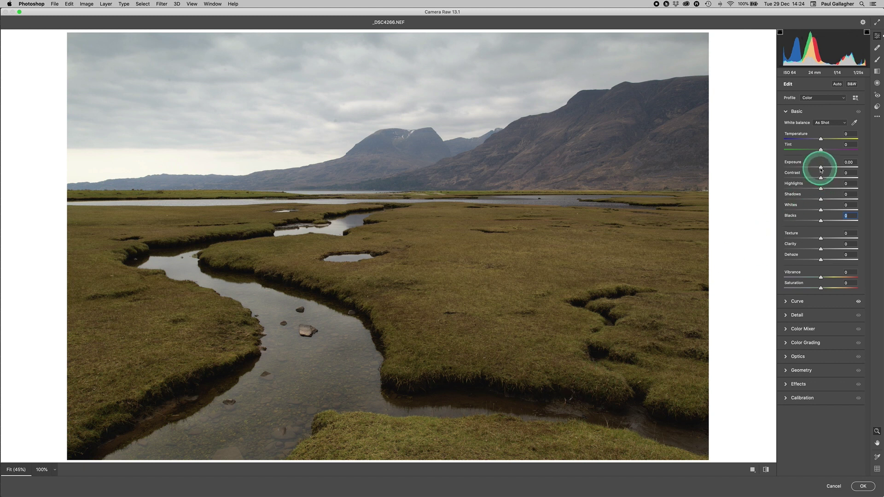
Step: Set the Basic adjustments to Exposure +0.40, Highlights -54, Shadows +42 and Clarity +34
left_click_drag(820, 171, 836, 201)
left_click(820, 250)
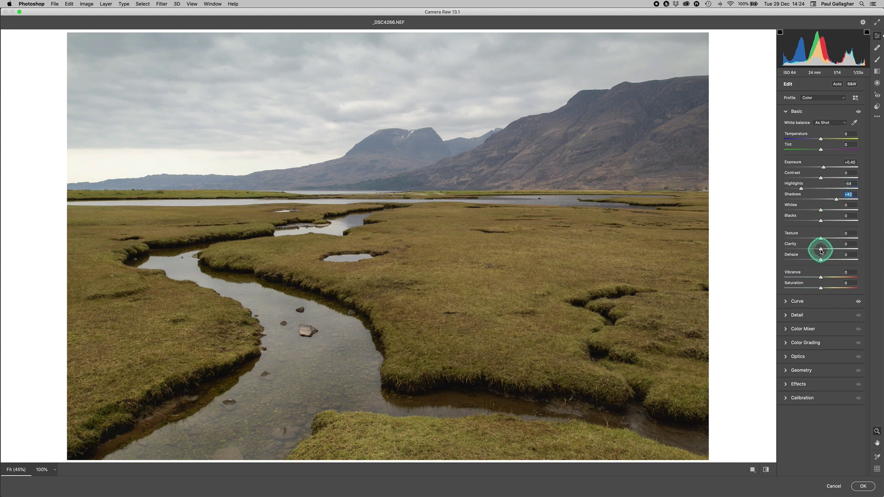
left_click_drag(822, 251, 836, 252)
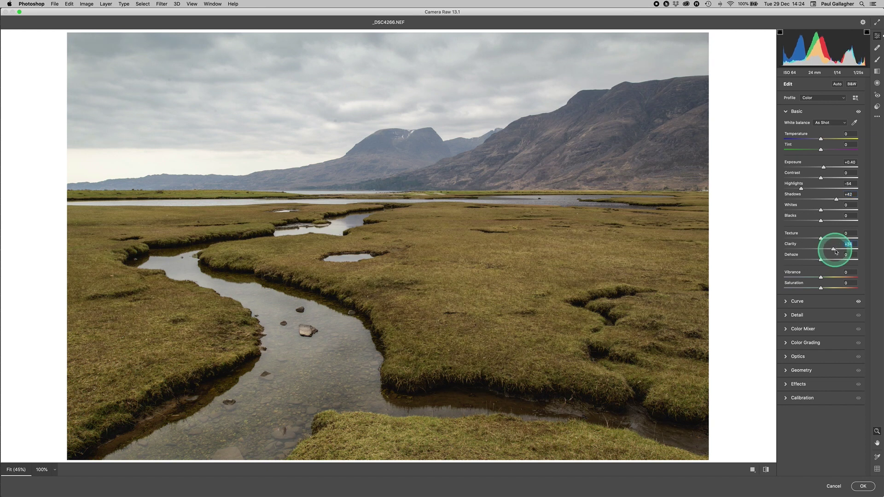
Step: Examine the dark grass banks and channels in the foreground at 100% magnification, and return to the full view
key("super+equal")
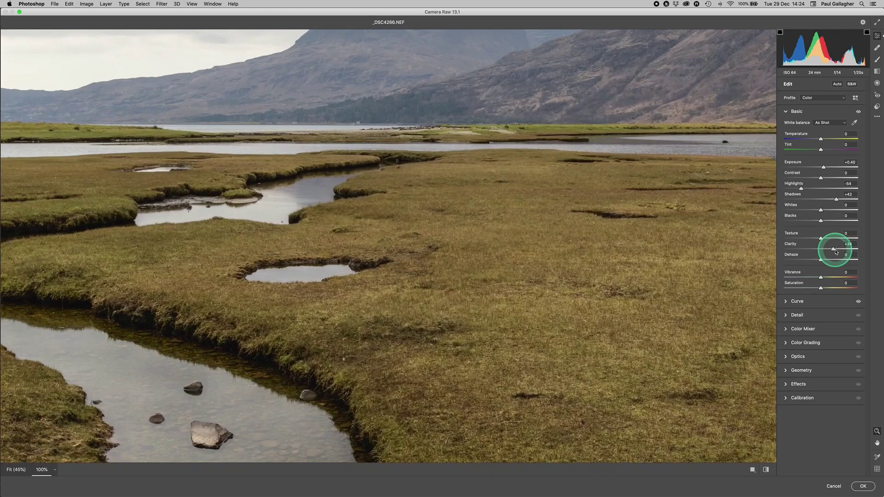
left_click(422, 316)
left_click_drag(519, 285, 391, 221)
left_click_drag(655, 252, 500, 239)
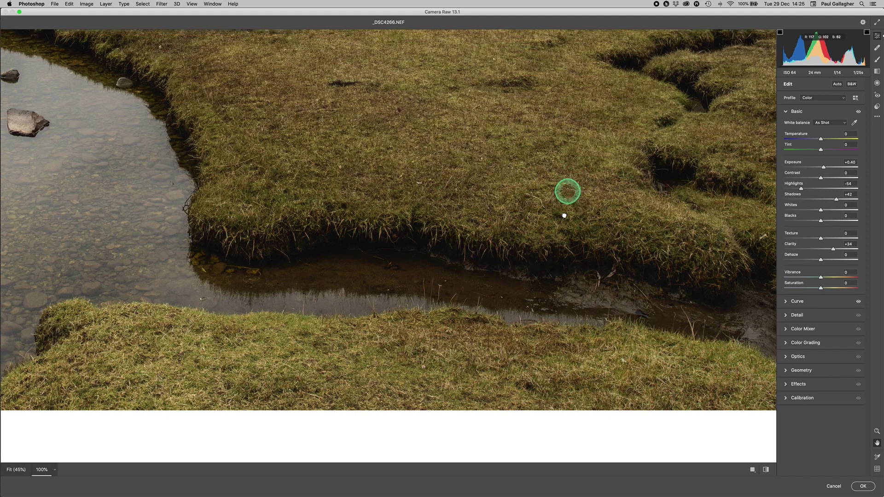
left_click_drag(564, 215, 559, 299)
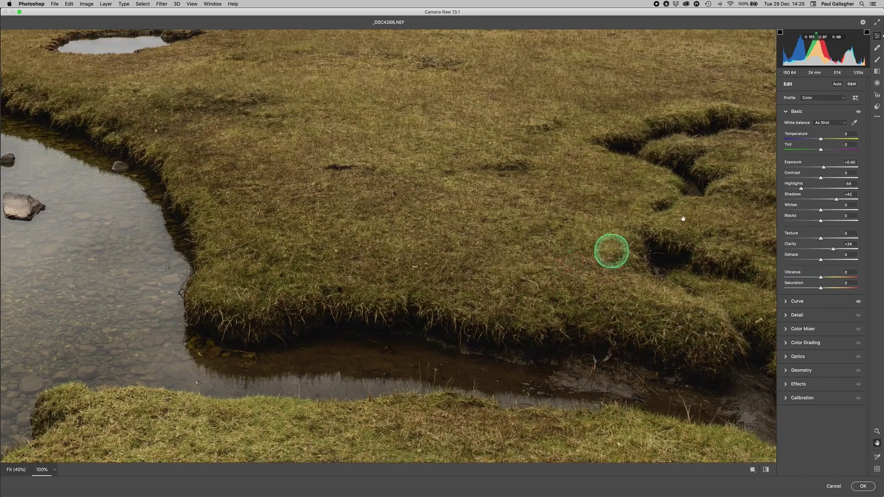
left_click(691, 188, "alt")
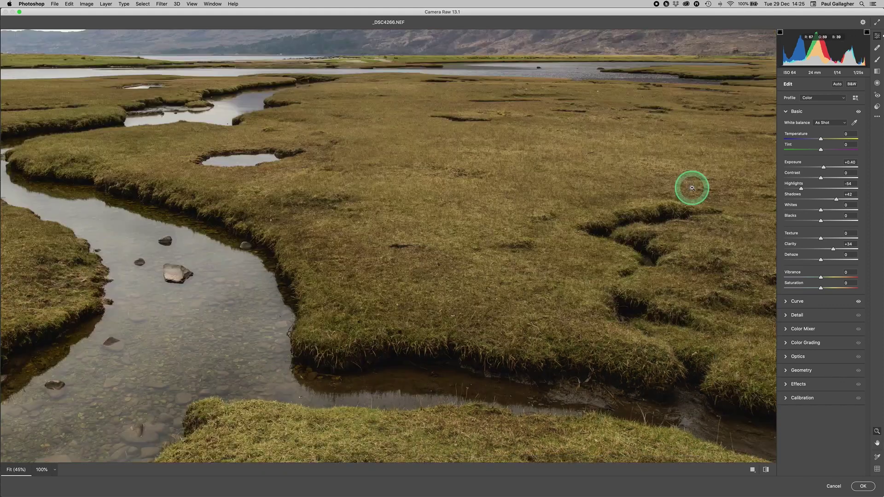